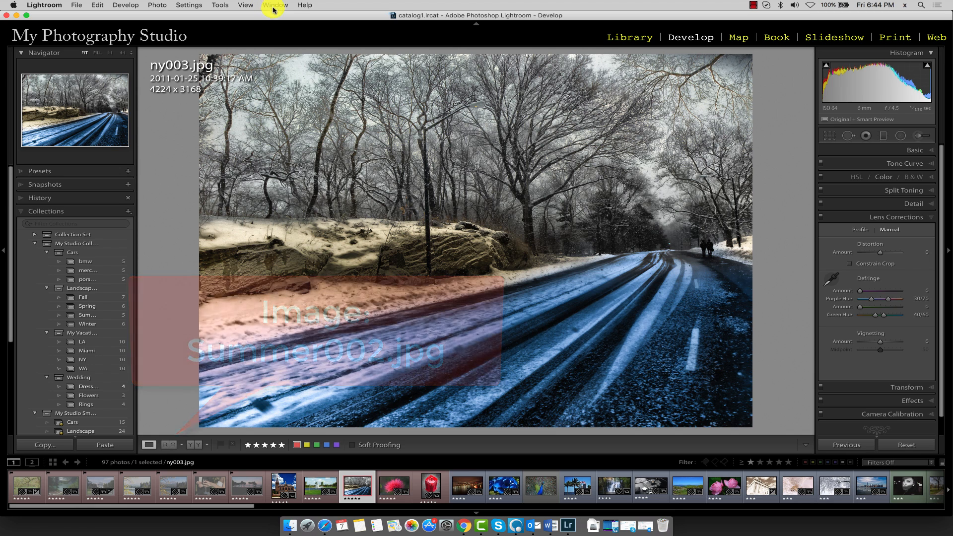
Open summer002.jpg for Adjustment Brush editing with the selected mask overlay shown
{"action": "left_click", "coordinate": [543, 481]}
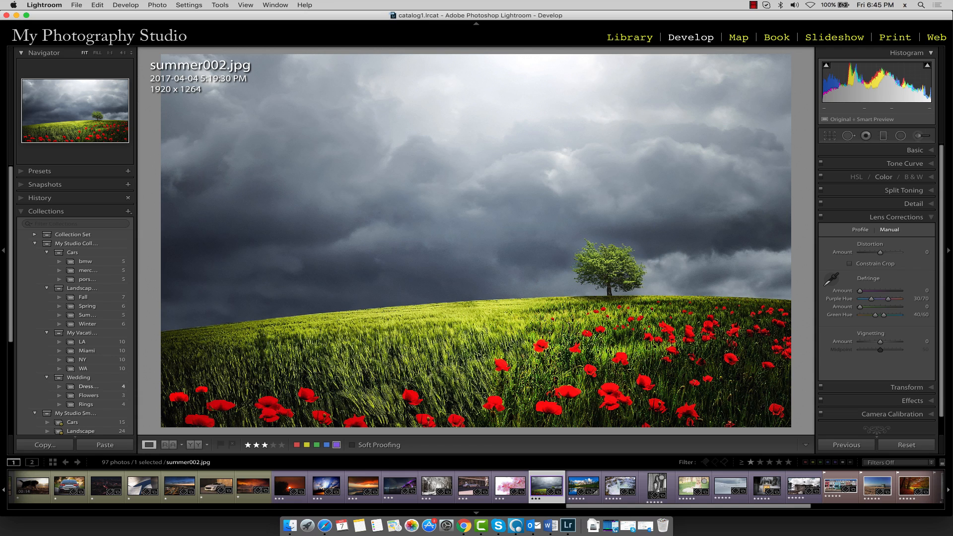
{"action": "left_click", "coordinate": [919, 135]}
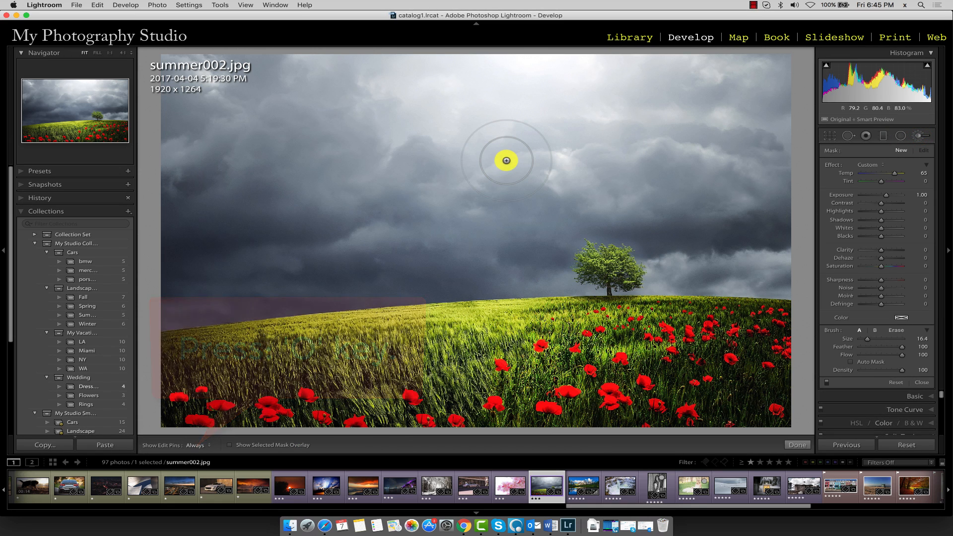
{"action": "key", "text": "o"}
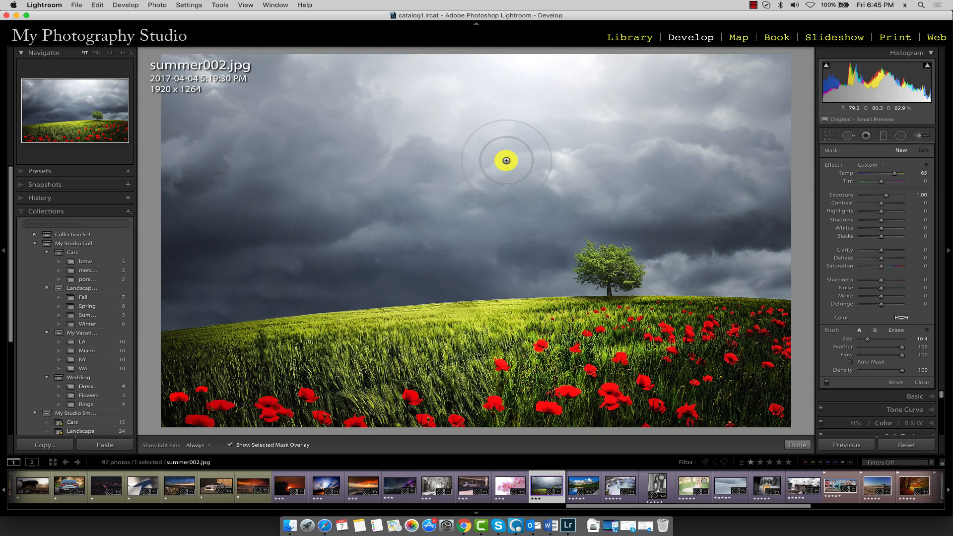
Try a brush stroke across the clouds in the upper middle of the sky, and undo it
{"action": "key", "text": "h"}
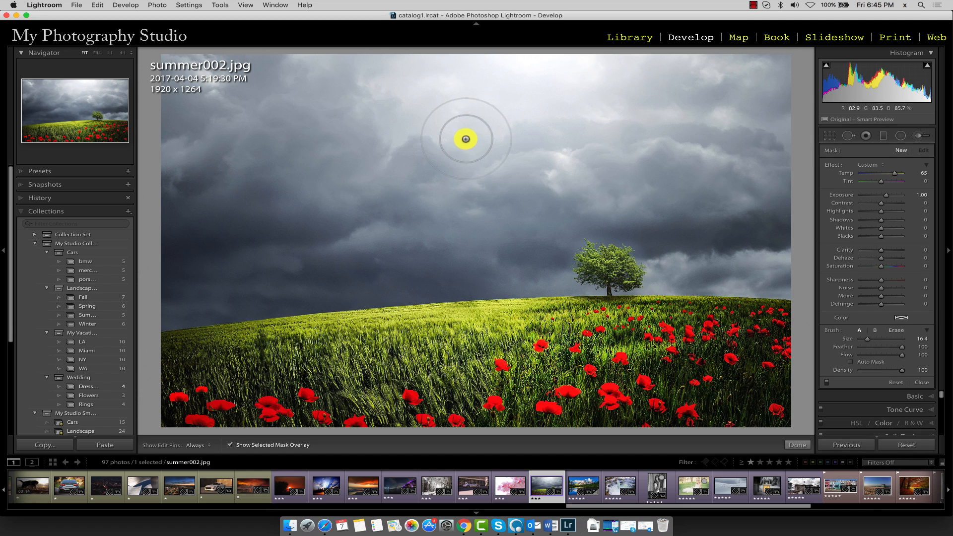
{"action": "left_click", "coordinate": [349, 179]}
{"action": "left_click_drag", "start_coordinate": [390, 166], "coordinate": [572, 152]}
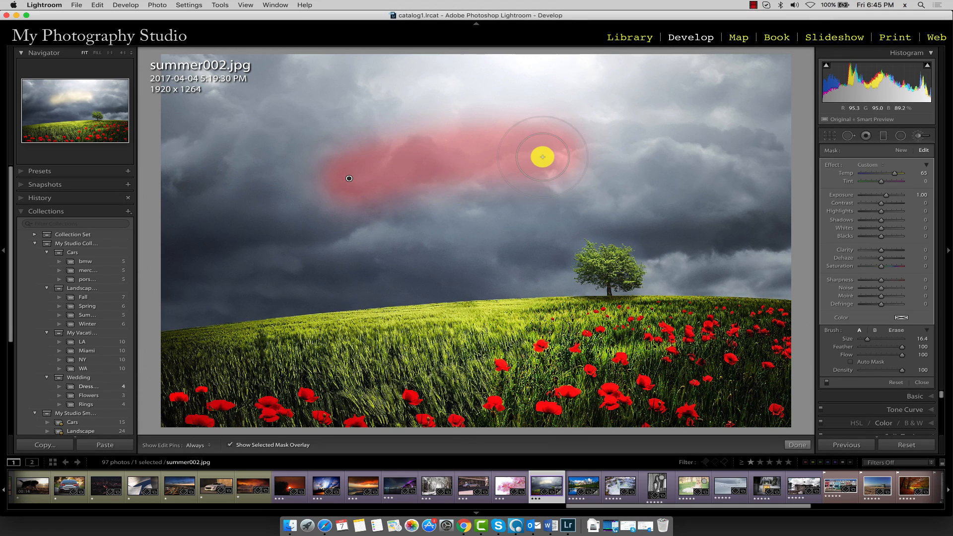
{"action": "key", "text": "super+z"}
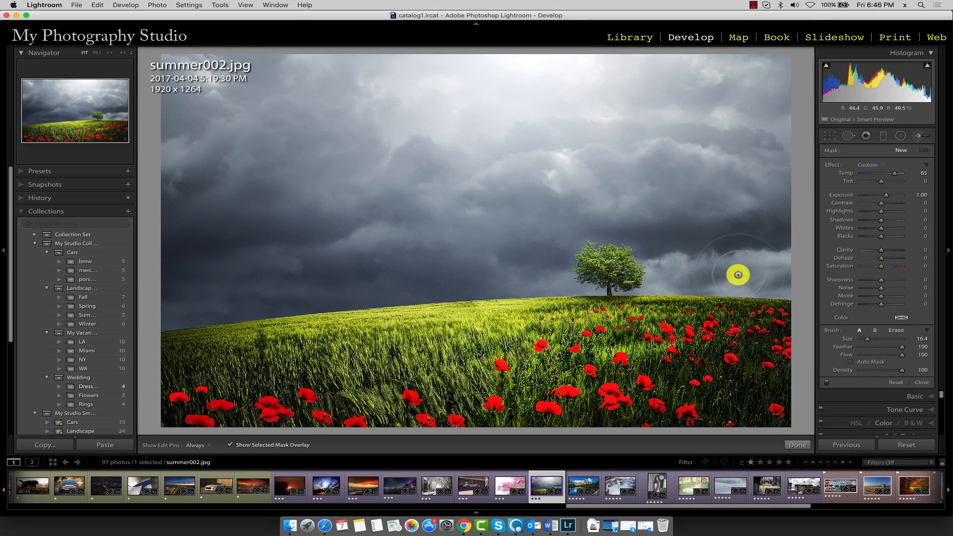
Paint the mask over the entire sky down past the horizon at brush size 15.0, and switch the brush to Erase
{"action": "left_click_drag", "start_coordinate": [868, 342], "coordinate": [865, 342]}
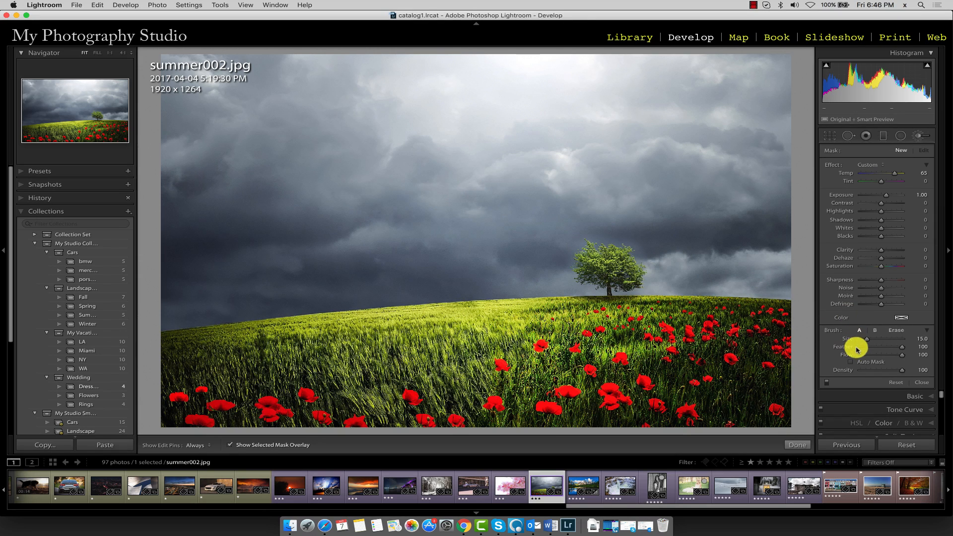
{"action": "key", "text": "h"}
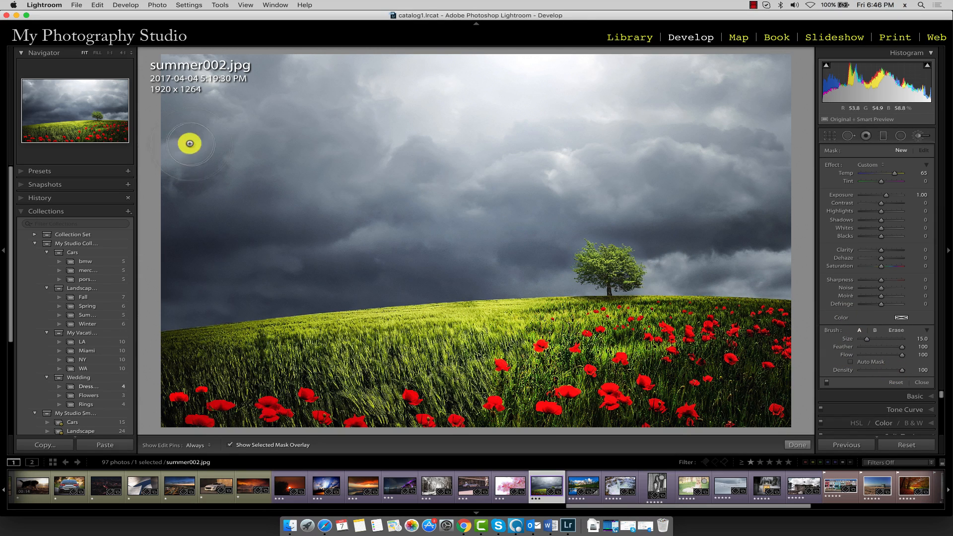
{"action": "mouse_move", "coordinate": [187, 143]}
{"action": "left_mouse_down"}
{"action": "mouse_move", "coordinate": [166, 81]}
{"action": "mouse_move", "coordinate": [171, 43]}
{"action": "left_mouse_up"}
{"action": "mouse_move", "coordinate": [283, 56]}
{"action": "left_mouse_down"}
{"action": "mouse_move", "coordinate": [224, 70]}
{"action": "mouse_move", "coordinate": [203, 109]}
{"action": "mouse_move", "coordinate": [229, 117]}
{"action": "mouse_move", "coordinate": [302, 70]}
{"action": "mouse_move", "coordinate": [342, 63]}
{"action": "mouse_move", "coordinate": [800, 55]}
{"action": "mouse_move", "coordinate": [797, 71]}
{"action": "mouse_move", "coordinate": [780, 78]}
{"action": "mouse_move", "coordinate": [264, 84]}
{"action": "mouse_move", "coordinate": [216, 96]}
{"action": "mouse_move", "coordinate": [176, 129]}
{"action": "mouse_move", "coordinate": [177, 171]}
{"action": "mouse_move", "coordinate": [350, 122]}
{"action": "mouse_move", "coordinate": [792, 122]}
{"action": "mouse_move", "coordinate": [791, 111]}
{"action": "mouse_move", "coordinate": [794, 147]}
{"action": "mouse_move", "coordinate": [475, 138]}
{"action": "mouse_move", "coordinate": [342, 147]}
{"action": "mouse_move", "coordinate": [227, 166]}
{"action": "mouse_move", "coordinate": [161, 209]}
{"action": "mouse_move", "coordinate": [371, 185]}
{"action": "mouse_move", "coordinate": [797, 188]}
{"action": "mouse_move", "coordinate": [704, 185]}
{"action": "mouse_move", "coordinate": [177, 248]}
{"action": "mouse_move", "coordinate": [172, 310]}
{"action": "mouse_move", "coordinate": [335, 293]}
{"action": "mouse_move", "coordinate": [308, 281]}
{"action": "mouse_move", "coordinate": [145, 287]}
{"action": "mouse_move", "coordinate": [385, 251]}
{"action": "mouse_move", "coordinate": [546, 256]}
{"action": "mouse_move", "coordinate": [574, 272]}
{"action": "mouse_move", "coordinate": [773, 274]}
{"action": "mouse_move", "coordinate": [176, 301]}
{"action": "mouse_move", "coordinate": [689, 88]}
{"action": "left_mouse_up"}
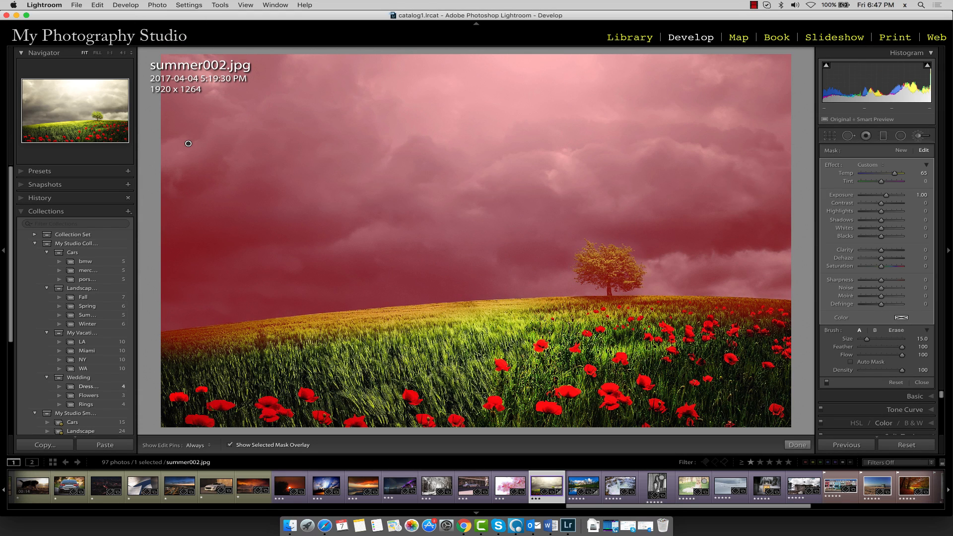
{"action": "left_click", "coordinate": [897, 331]}
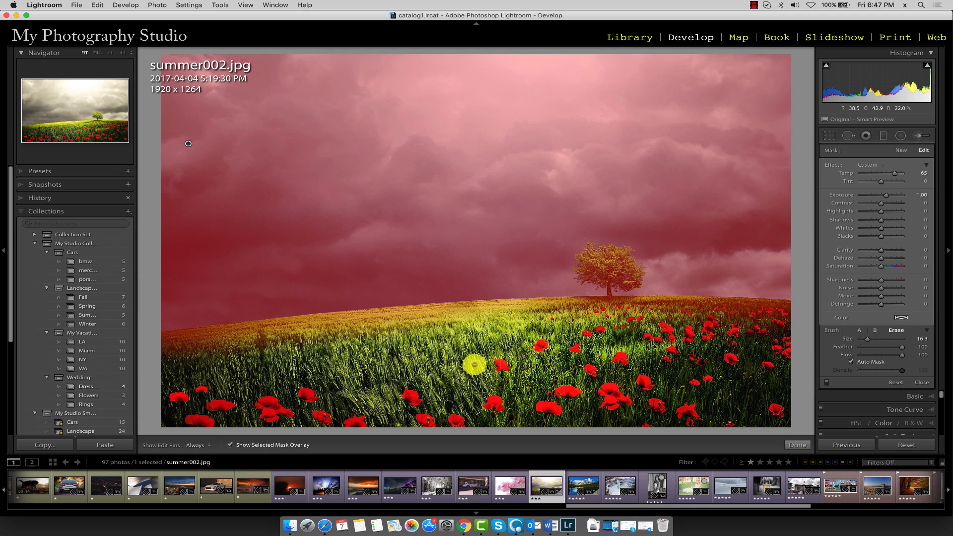
Try erasing the mask spill along the horizon with Auto Mask off, and undo the stroke
{"action": "left_click", "coordinate": [850, 362]}
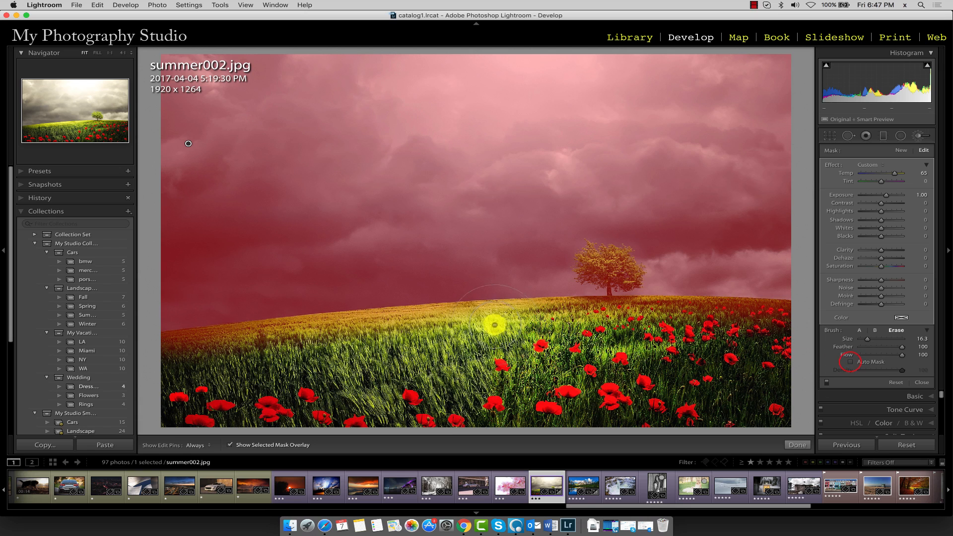
{"action": "mouse_move", "coordinate": [495, 326]}
{"action": "left_mouse_down"}
{"action": "mouse_move", "coordinate": [315, 319]}
{"action": "mouse_move", "coordinate": [376, 317]}
{"action": "mouse_move", "coordinate": [270, 326]}
{"action": "mouse_move", "coordinate": [279, 313]}
{"action": "mouse_move", "coordinate": [163, 332]}
{"action": "mouse_move", "coordinate": [507, 302]}
{"action": "mouse_move", "coordinate": [780, 303]}
{"action": "left_mouse_up"}
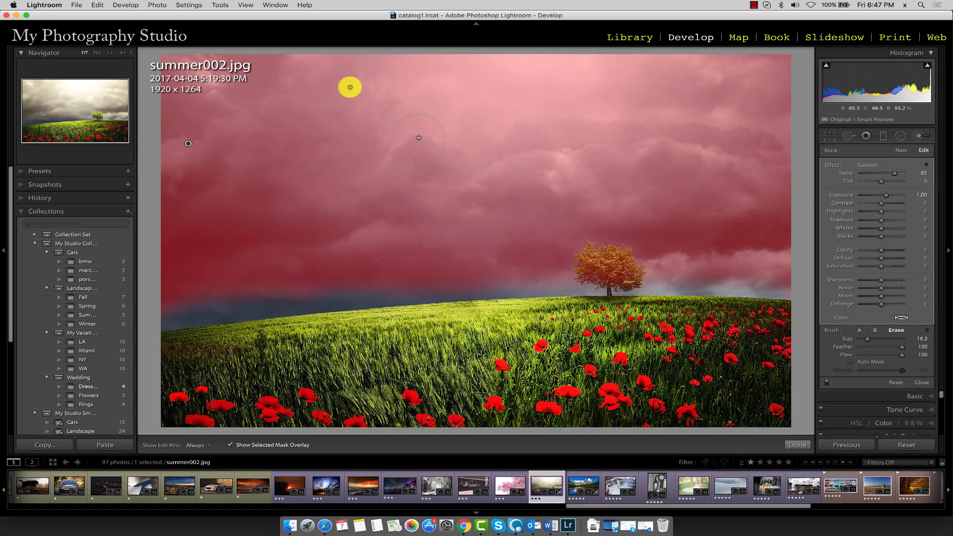
{"action": "left_click", "coordinate": [98, 5]}
{"action": "left_click", "coordinate": [102, 15]}
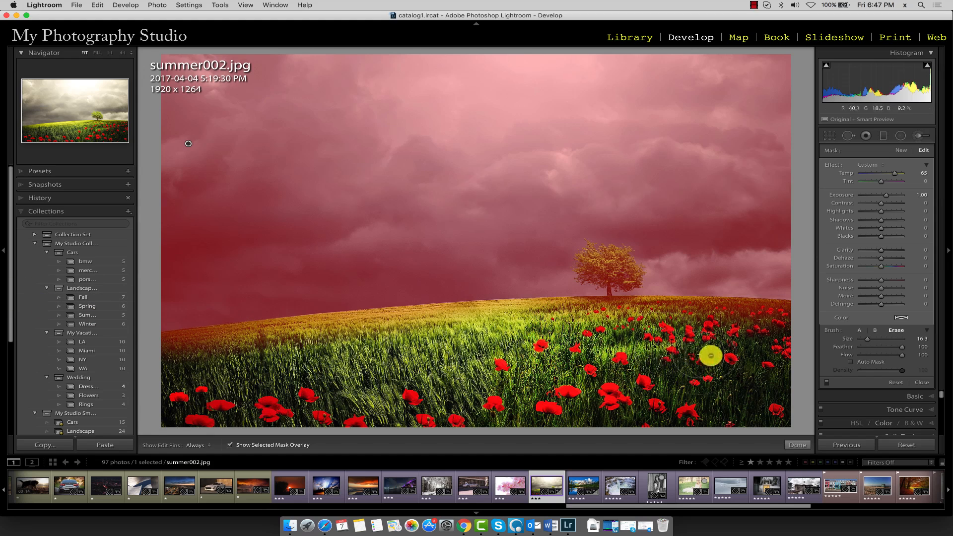
Turn on Auto Mask and erase the mask from the grass along the whole horizon at eraser size 9.9
{"action": "left_click", "coordinate": [863, 365]}
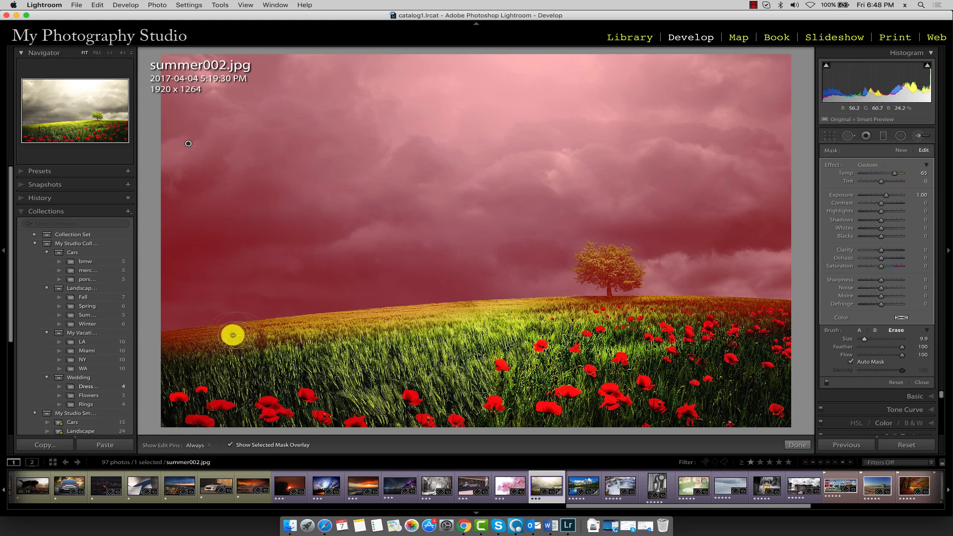
{"action": "left_click_drag", "start_coordinate": [163, 342], "coordinate": [235, 331]}
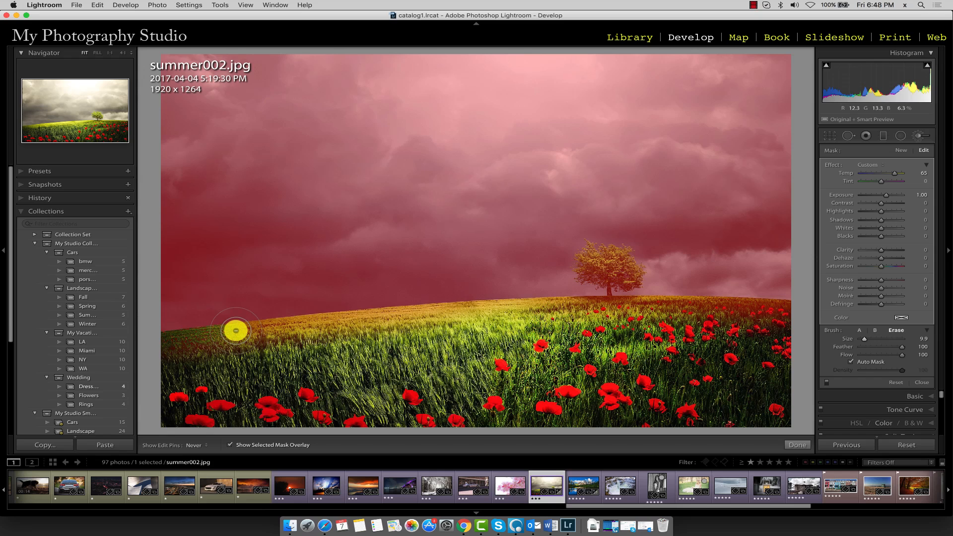
{"action": "mouse_move", "coordinate": [235, 330]}
{"action": "left_mouse_down"}
{"action": "mouse_move", "coordinate": [475, 311]}
{"action": "mouse_move", "coordinate": [165, 347]}
{"action": "left_mouse_up"}
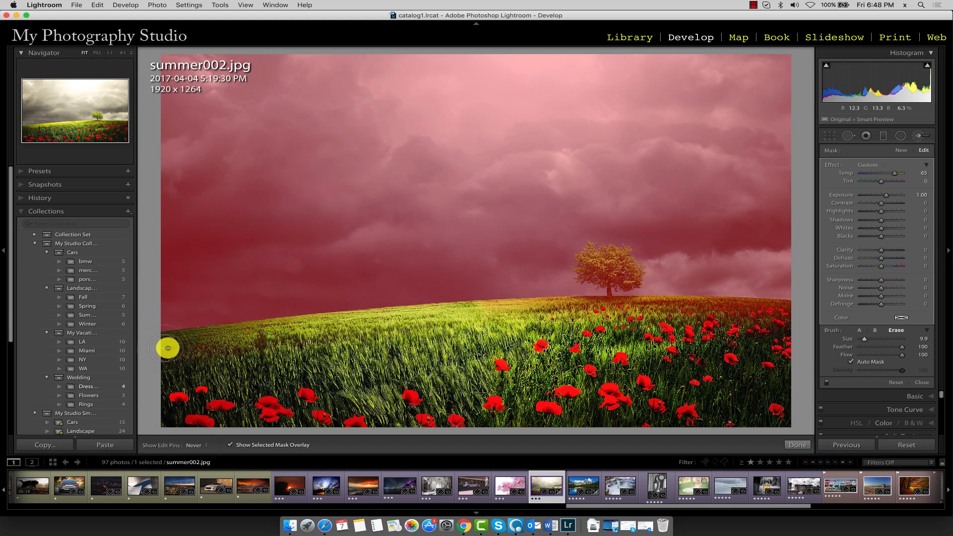
{"action": "mouse_move", "coordinate": [485, 317]}
{"action": "left_mouse_down"}
{"action": "mouse_move", "coordinate": [621, 311]}
{"action": "mouse_move", "coordinate": [524, 310]}
{"action": "mouse_move", "coordinate": [622, 306]}
{"action": "mouse_move", "coordinate": [597, 306]}
{"action": "mouse_move", "coordinate": [604, 303]}
{"action": "mouse_move", "coordinate": [788, 305]}
{"action": "mouse_move", "coordinate": [572, 301]}
{"action": "mouse_move", "coordinate": [626, 299]}
{"action": "mouse_move", "coordinate": [604, 298]}
{"action": "left_mouse_up"}
{"action": "key", "text": "h"}
Reduce the eraser size to 4.0 for working on the tree
{"action": "left_click", "coordinate": [841, 354]}
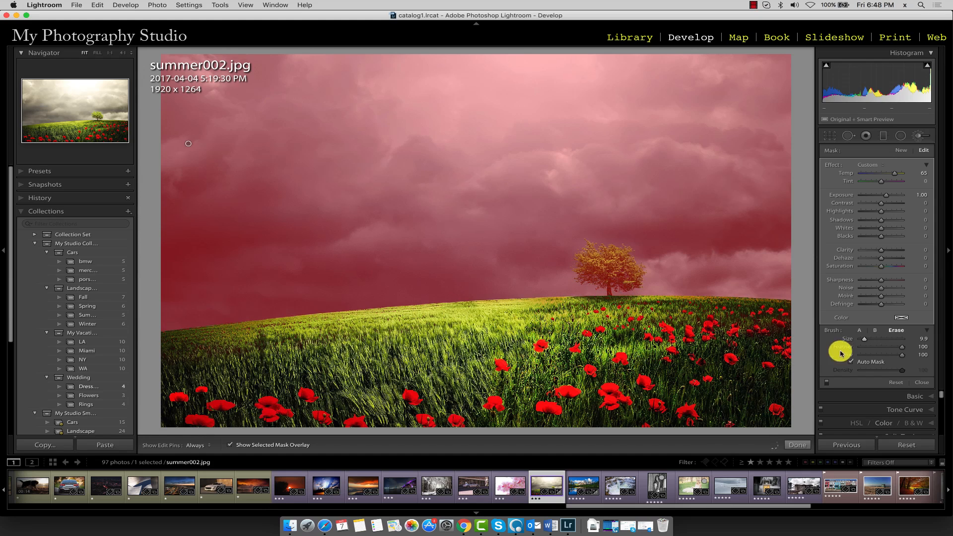
{"action": "left_click", "coordinate": [864, 340]}
{"action": "key", "text": "h"}
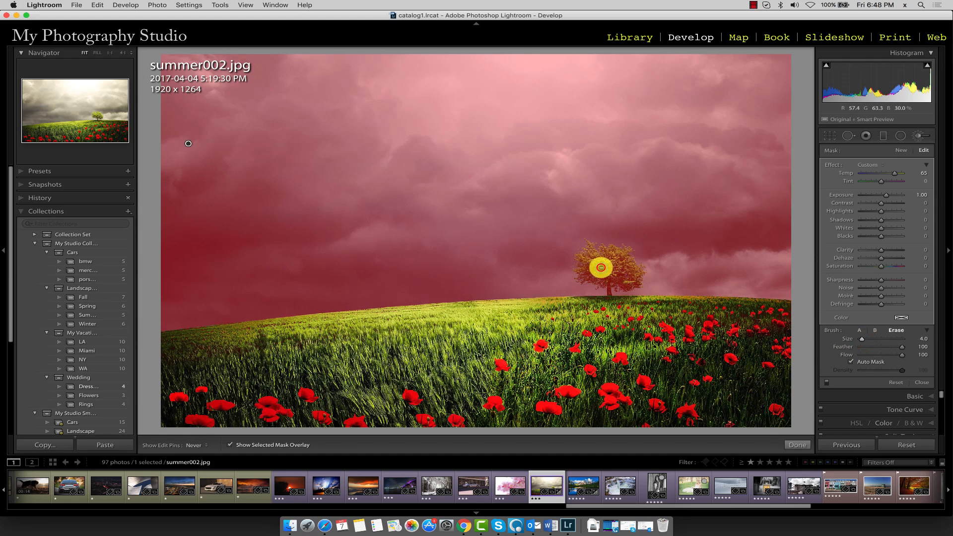
Try erasing the mask from the upper left of the tree's crown, and undo the brush stroke
{"action": "left_click_drag", "start_coordinate": [593, 268], "coordinate": [586, 245]}
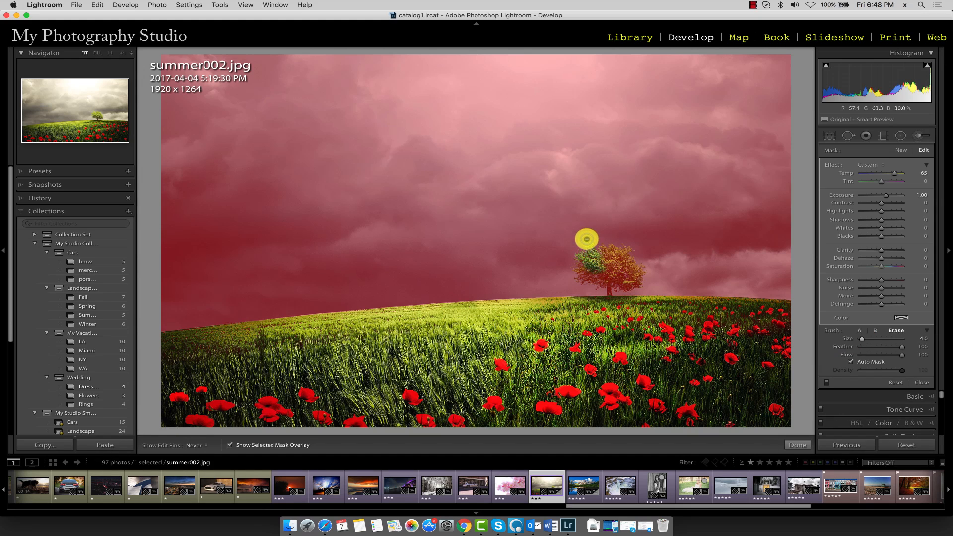
{"action": "mouse_move", "coordinate": [590, 245]}
{"action": "left_mouse_down"}
{"action": "mouse_move", "coordinate": [581, 246]}
{"action": "mouse_move", "coordinate": [589, 249]}
{"action": "left_mouse_up"}
{"action": "left_click", "coordinate": [102, 4]}
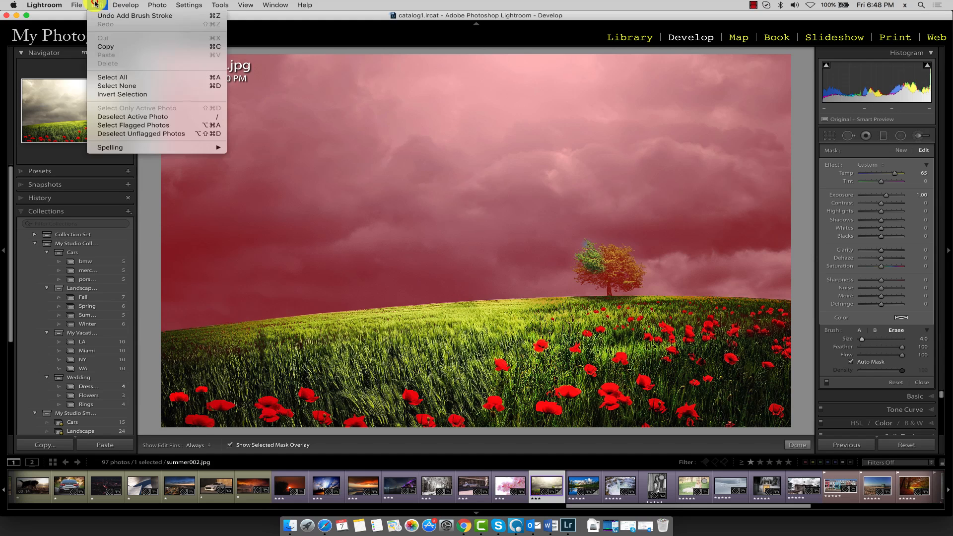
{"action": "left_click", "coordinate": [107, 13]}
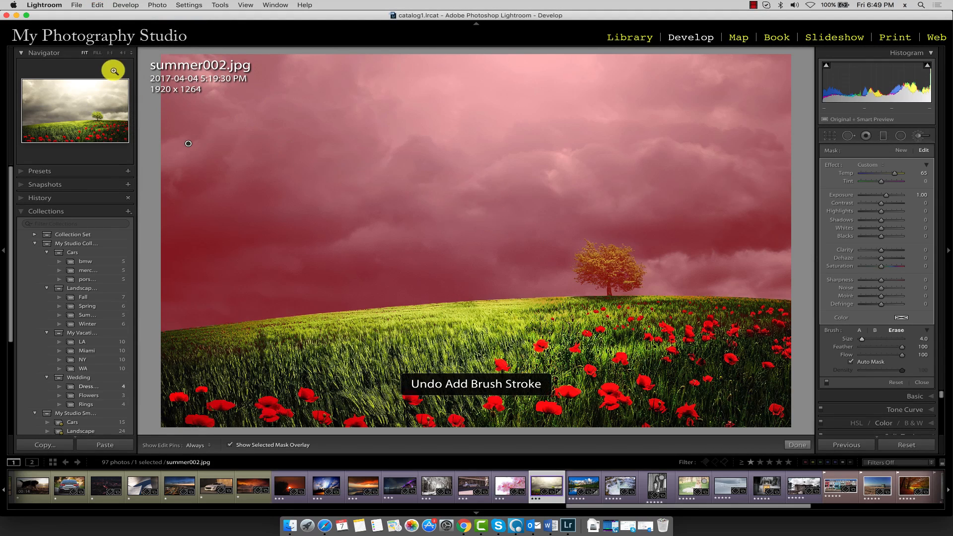
Erase the mask from the left and middle of the tree's foliage, enlarging the eraser stepwise to 11.0
{"action": "left_click", "coordinate": [122, 53]}
{"action": "left_click", "coordinate": [103, 102]}
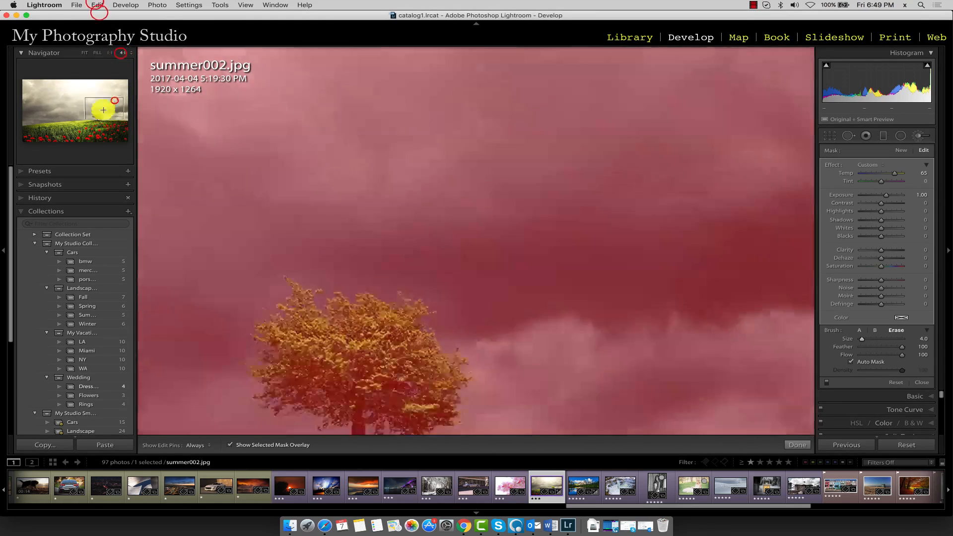
{"action": "mouse_move", "coordinate": [387, 269]}
{"action": "left_mouse_down"}
{"action": "mouse_move", "coordinate": [347, 212]}
{"action": "mouse_move", "coordinate": [304, 247]}
{"action": "mouse_move", "coordinate": [348, 266]}
{"action": "mouse_move", "coordinate": [302, 258]}
{"action": "mouse_move", "coordinate": [431, 298]}
{"action": "mouse_move", "coordinate": [400, 258]}
{"action": "mouse_move", "coordinate": [414, 311]}
{"action": "mouse_move", "coordinate": [319, 315]}
{"action": "mouse_move", "coordinate": [326, 290]}
{"action": "mouse_move", "coordinate": [311, 295]}
{"action": "left_mouse_up"}
{"action": "key", "text": "bracketright"}
{"action": "key", "text": "bracketright"}
{"action": "key", "text": "bracketright"}
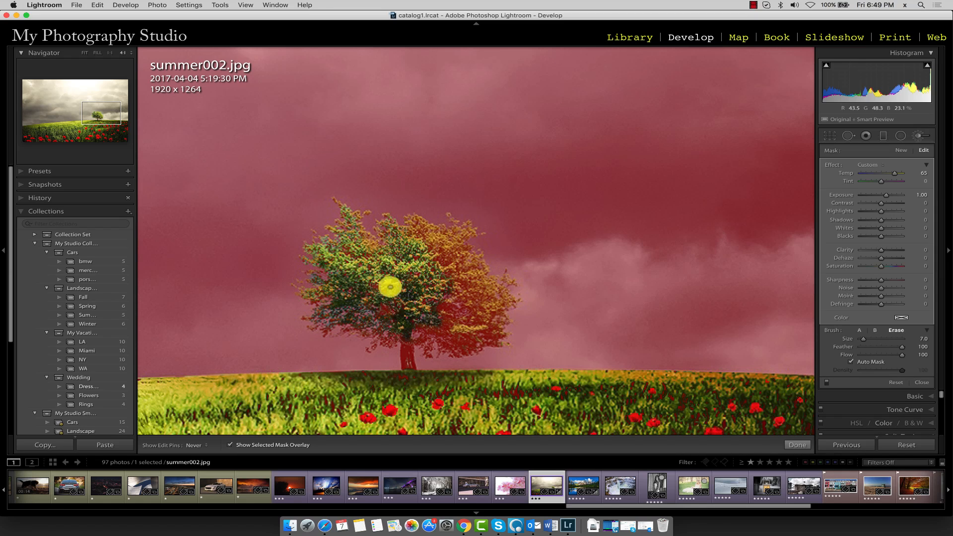
{"action": "key", "text": "h"}
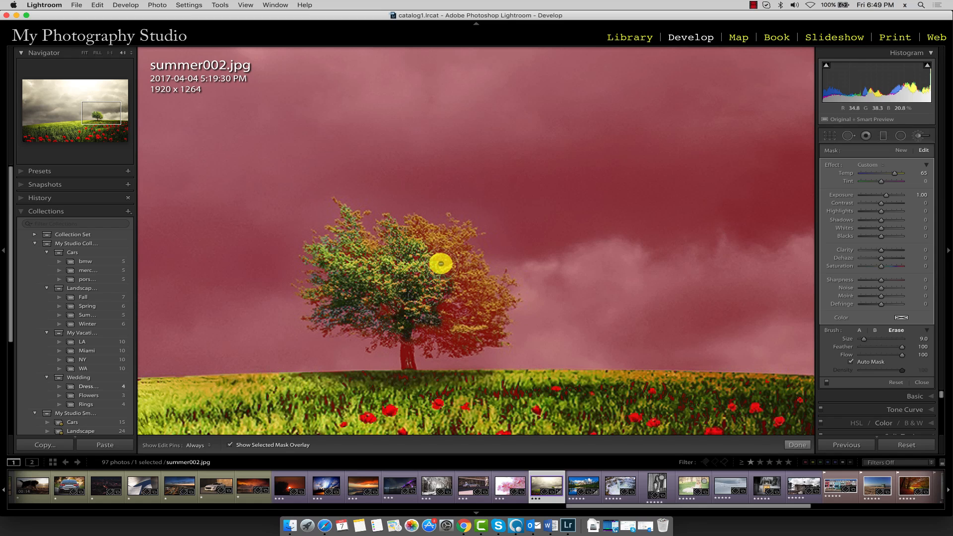
{"action": "key", "text": "h"}
{"action": "key", "text": "bracketright"}
{"action": "key", "text": "bracketright"}
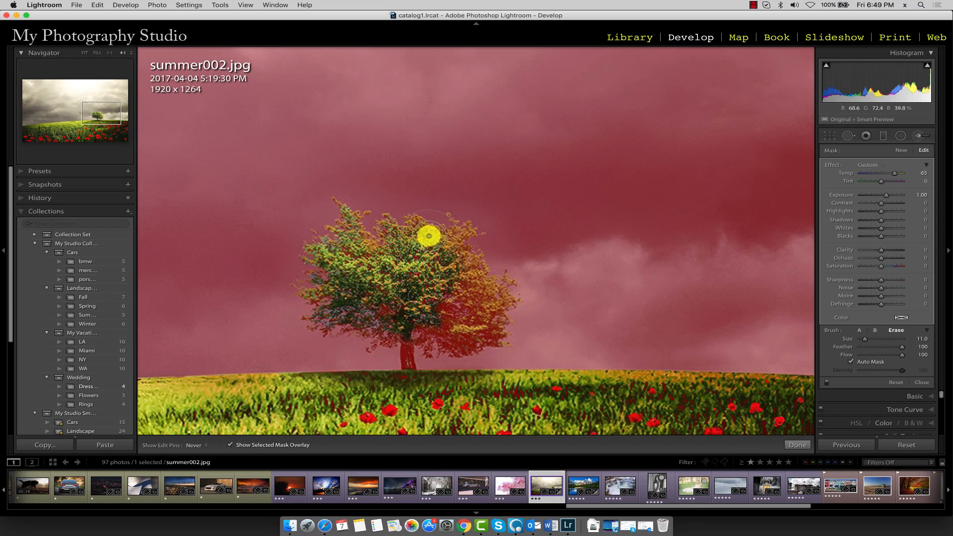
Reduce the eraser size to 2.0 and erase the mask from the tree trunk
{"action": "key", "text": "bracketleft"}
{"action": "key", "text": "bracketleft"}
{"action": "key", "text": "bracketleft"}
{"action": "key", "text": "bracketleft"}
{"action": "key", "text": "bracketleft"}
{"action": "key", "text": "bracketleft"}
{"action": "key", "text": "bracketleft"}
{"action": "key", "text": "bracketleft"}
{"action": "key", "text": "bracketleft"}
{"action": "key", "text": "h"}
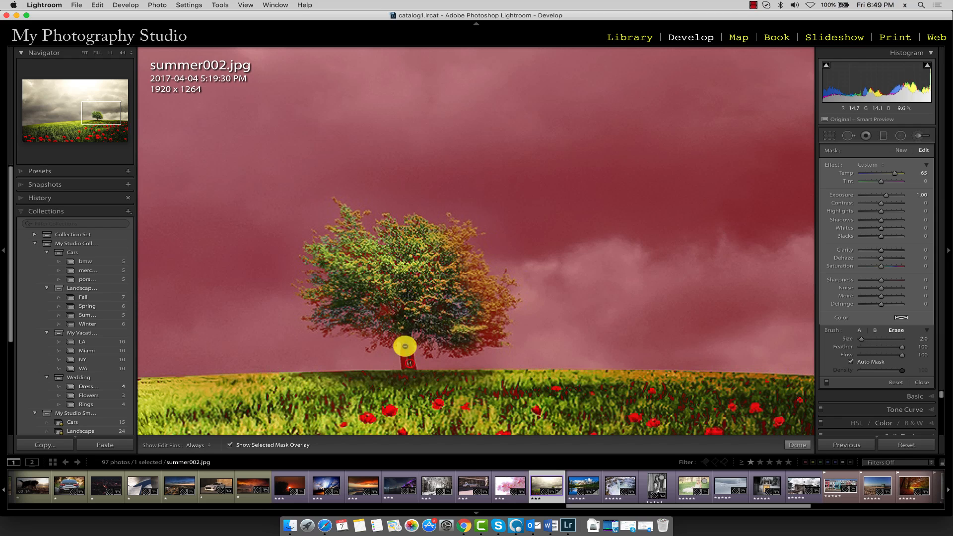
{"action": "key", "text": "h"}
Enlarge the eraser to 3.0 and erase the remaining mask from the right side of the tree's foliage
{"action": "key", "text": "bracketright"}
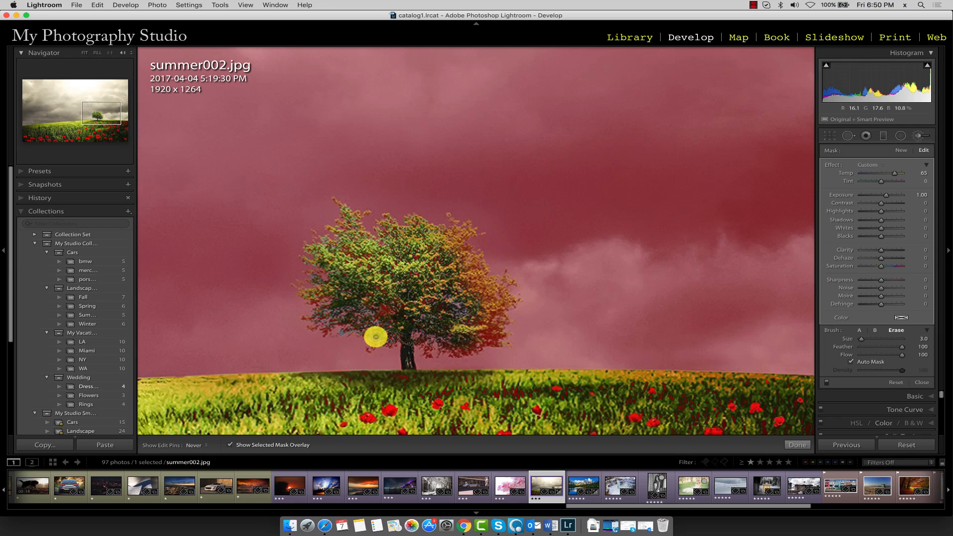
{"action": "key", "text": "h"}
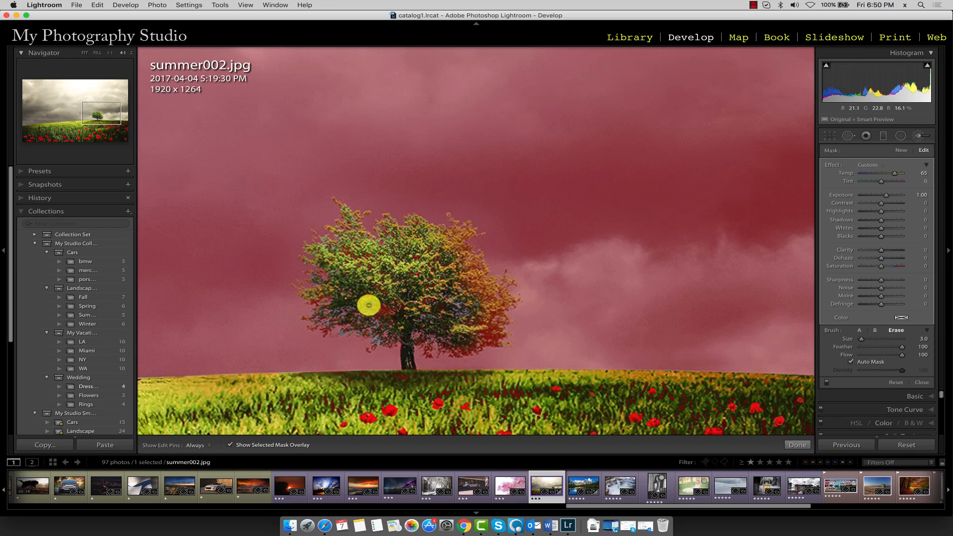
{"action": "key", "text": "h"}
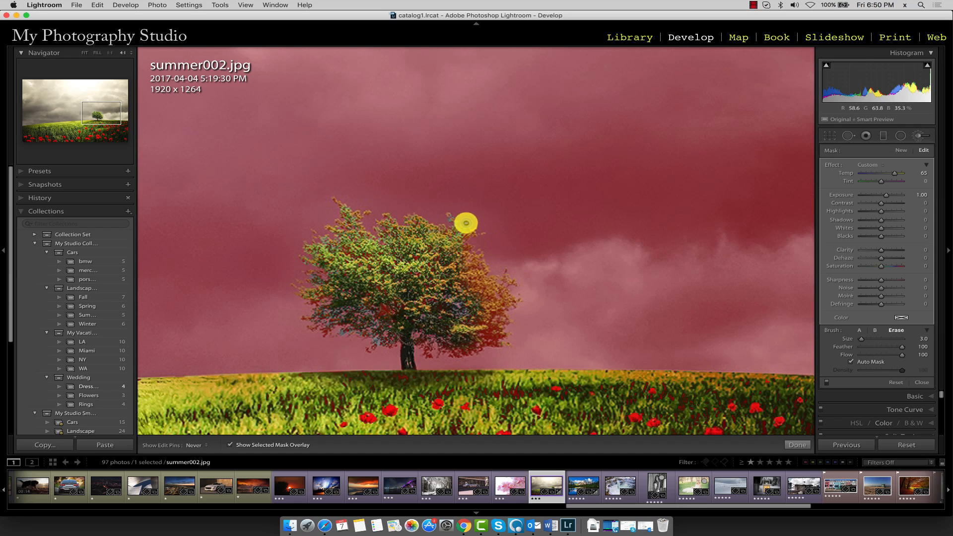
{"action": "mouse_move", "coordinate": [471, 229]}
{"action": "left_mouse_down"}
{"action": "mouse_move", "coordinate": [461, 236]}
{"action": "mouse_move", "coordinate": [501, 311]}
{"action": "mouse_move", "coordinate": [477, 343]}
{"action": "mouse_move", "coordinate": [419, 336]}
{"action": "left_mouse_up"}
{"action": "key", "text": "h"}
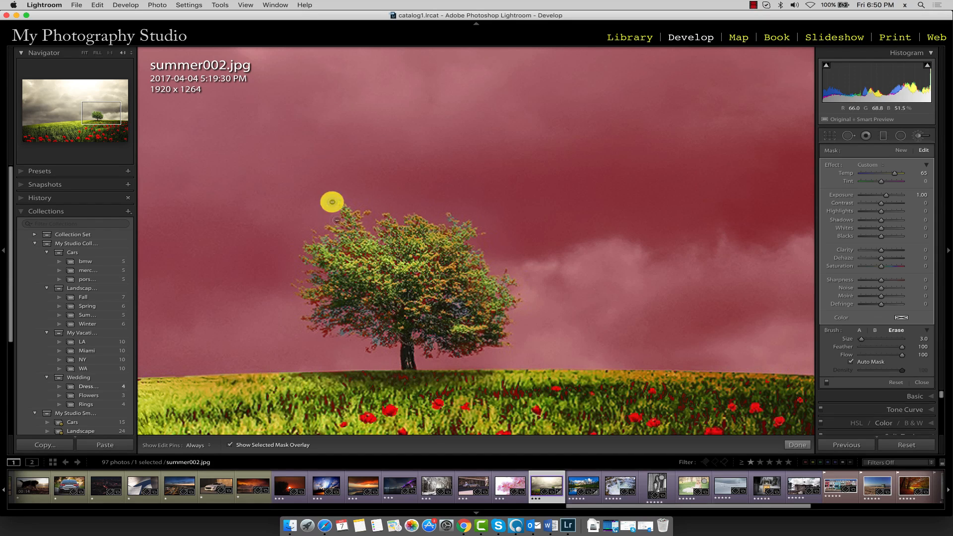
Fit the whole photo in view and hide the mask overlay
{"action": "left_click", "coordinate": [84, 53]}
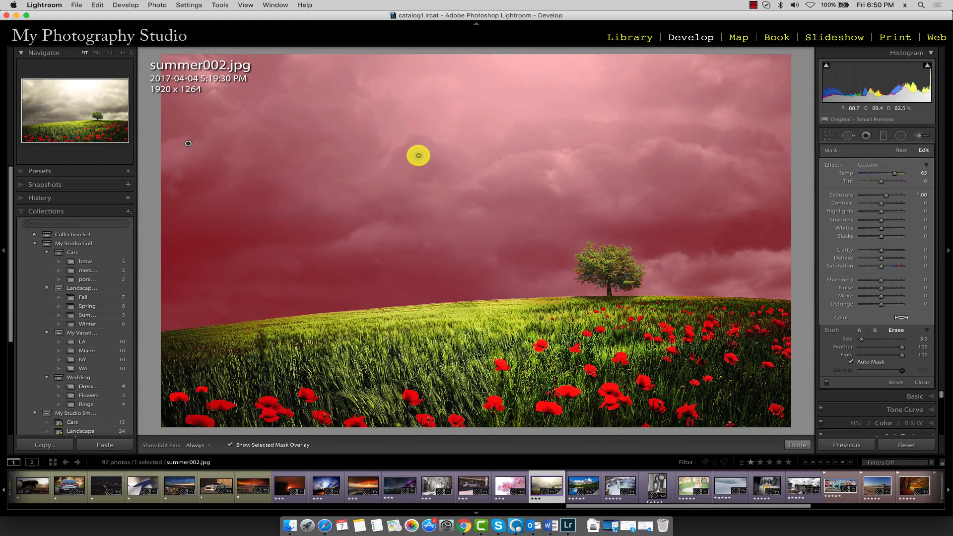
{"action": "key", "text": "o"}
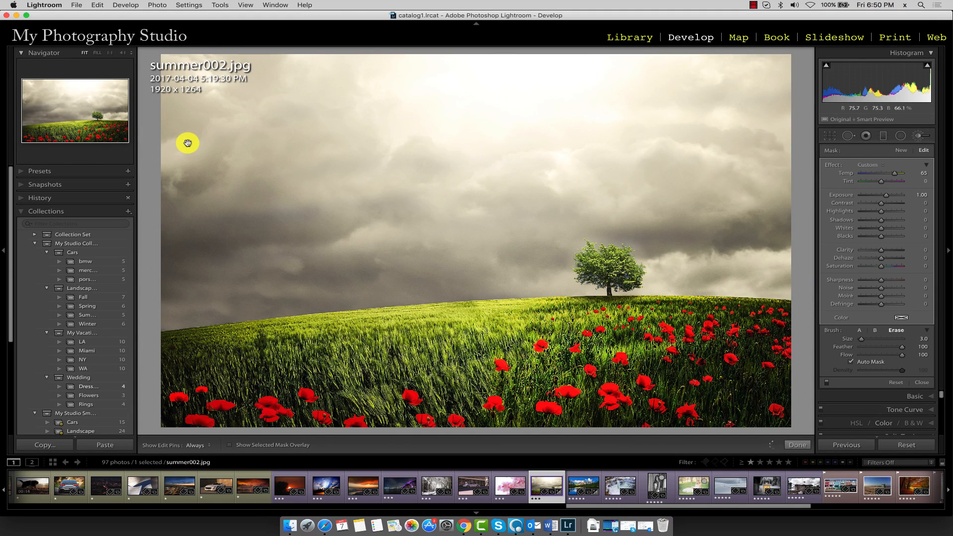
{"action": "mouse_move", "coordinate": [188, 143]}
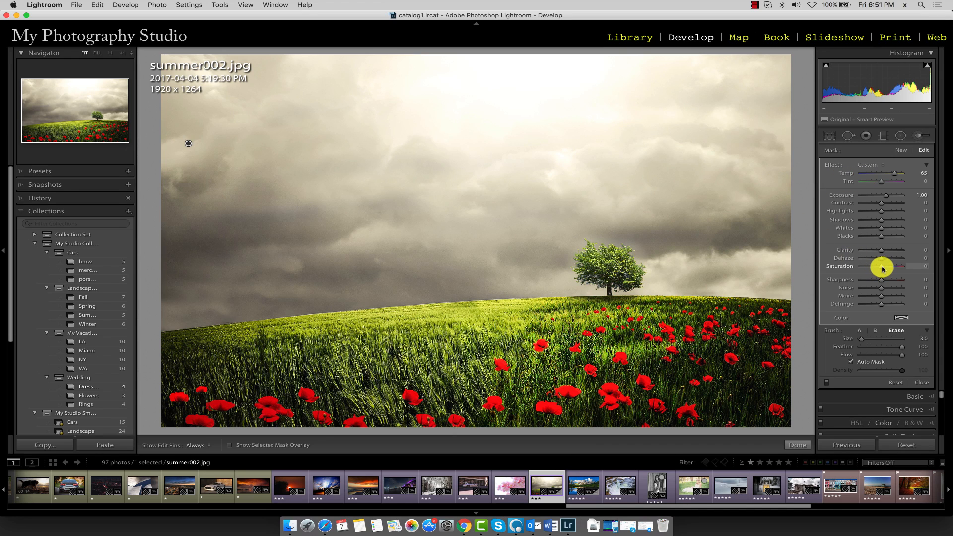
Set the masked sky's Saturation to 62 and its Temp to -39
{"action": "mouse_move", "coordinate": [886, 269]}
{"action": "left_mouse_down"}
{"action": "mouse_move", "coordinate": [876, 267]}
{"action": "mouse_move", "coordinate": [892, 268]}
{"action": "left_mouse_up"}
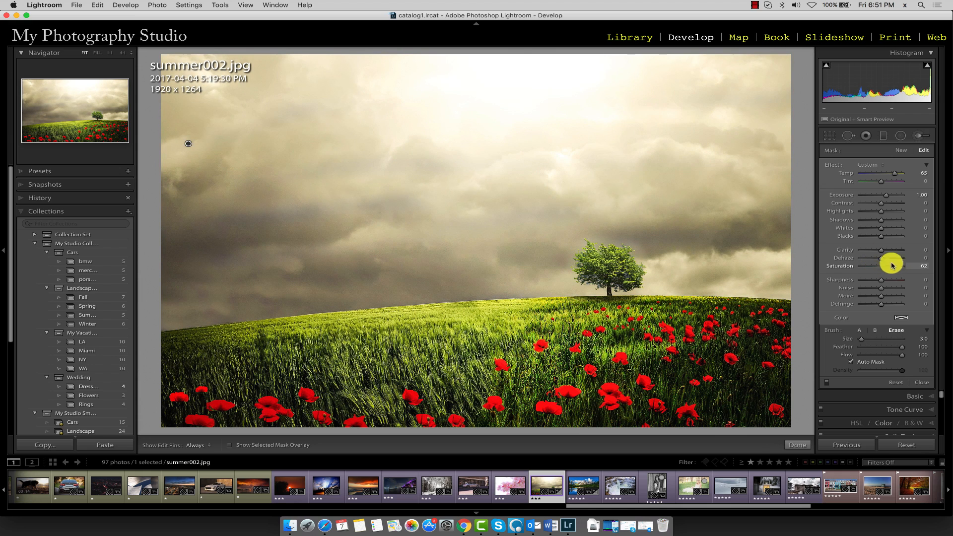
{"action": "left_click", "coordinate": [895, 173]}
{"action": "left_click_drag", "start_coordinate": [896, 175], "coordinate": [878, 175]}
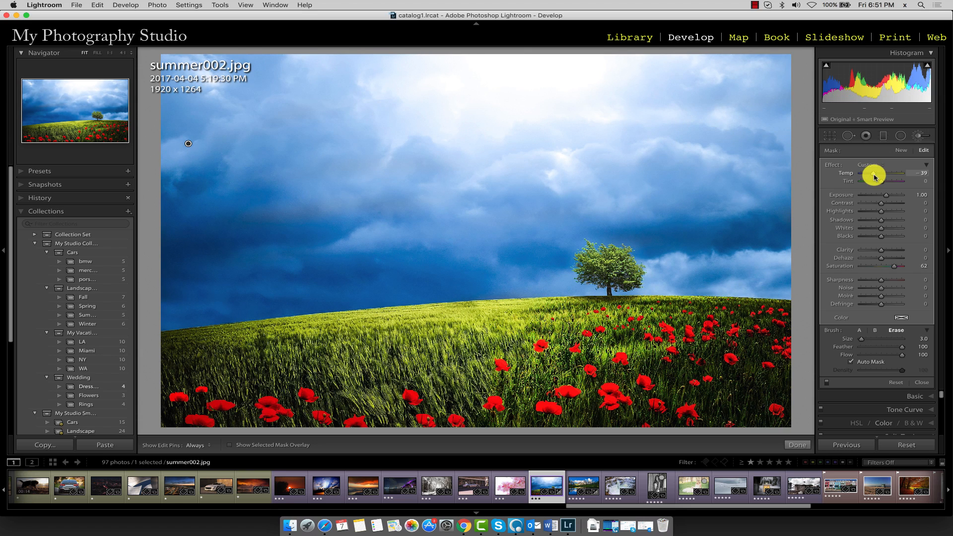
Compare the photo with the brush adjustments off and on, and finish the Adjustment Brush edit
{"action": "left_click", "coordinate": [828, 383]}
{"action": "left_click", "coordinate": [828, 383]}
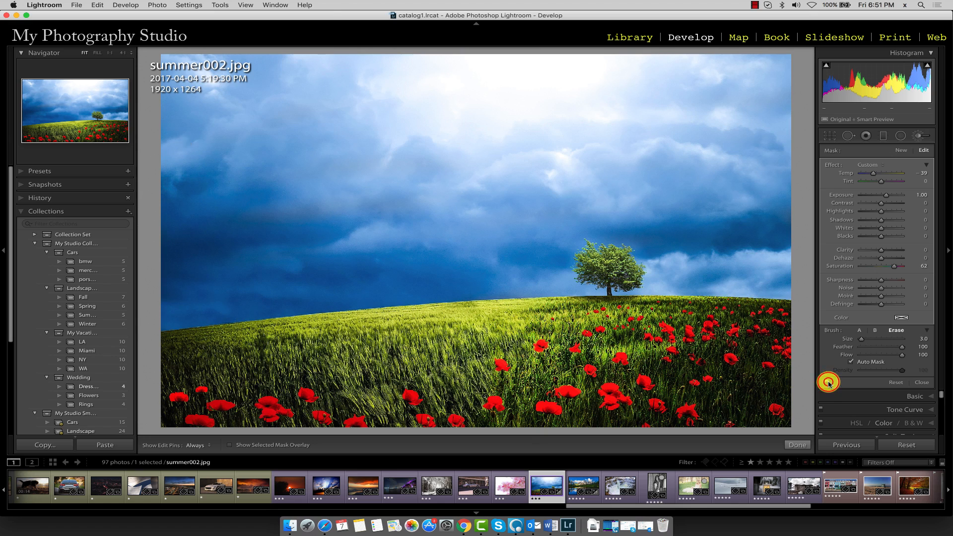
{"action": "left_click", "coordinate": [828, 383]}
{"action": "left_click", "coordinate": [828, 383]}
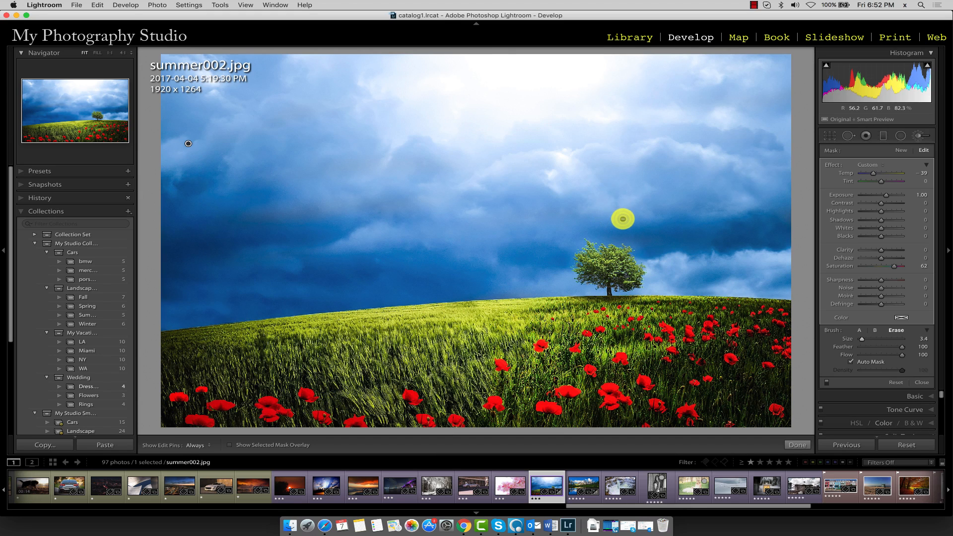
{"action": "scroll", "coordinate": [585, 201], "scroll_direction": "up", "scroll_amount": 2}
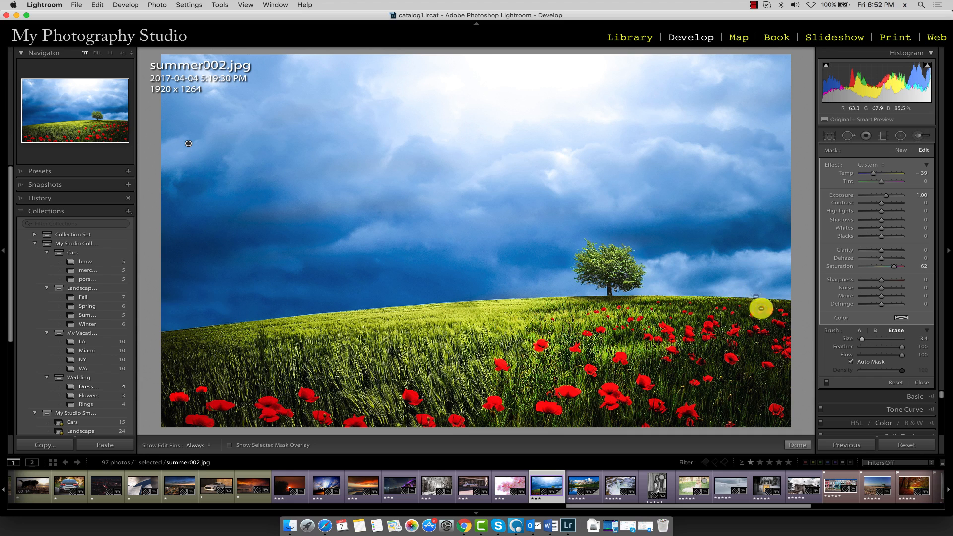
{"action": "left_click", "coordinate": [797, 446]}
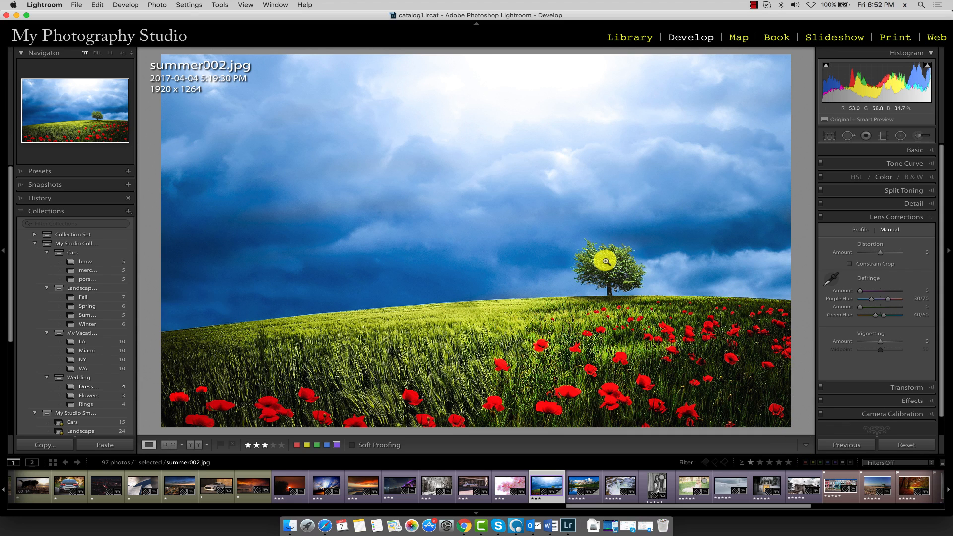